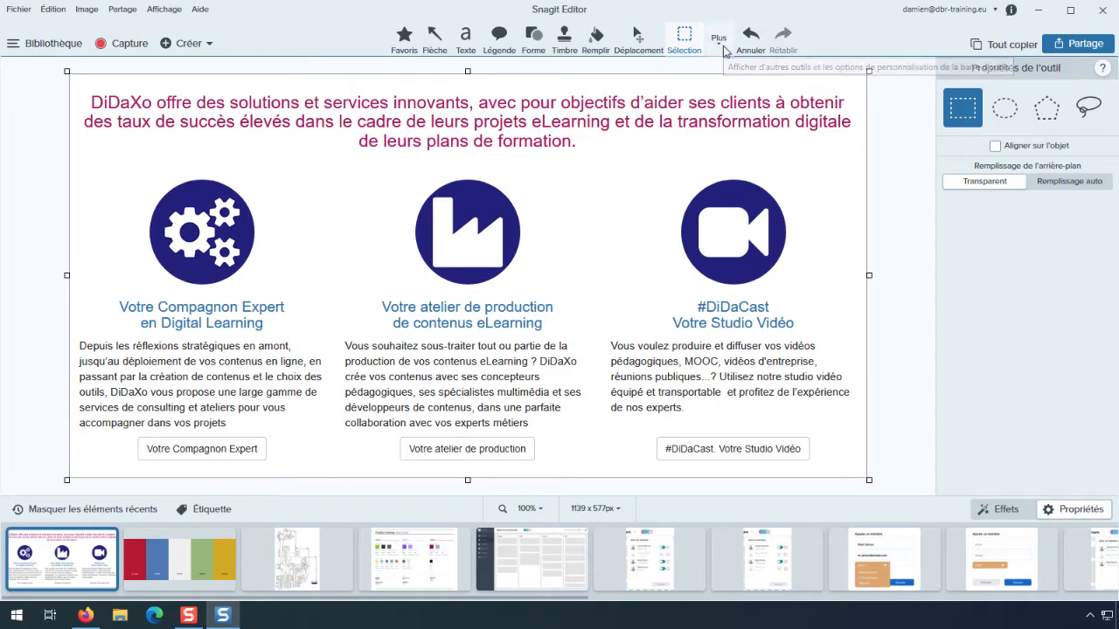
Turn on automatic simplification for the capture with the Simplify tool, and temporarily overlay the original image for comparison
left_click(723, 51)
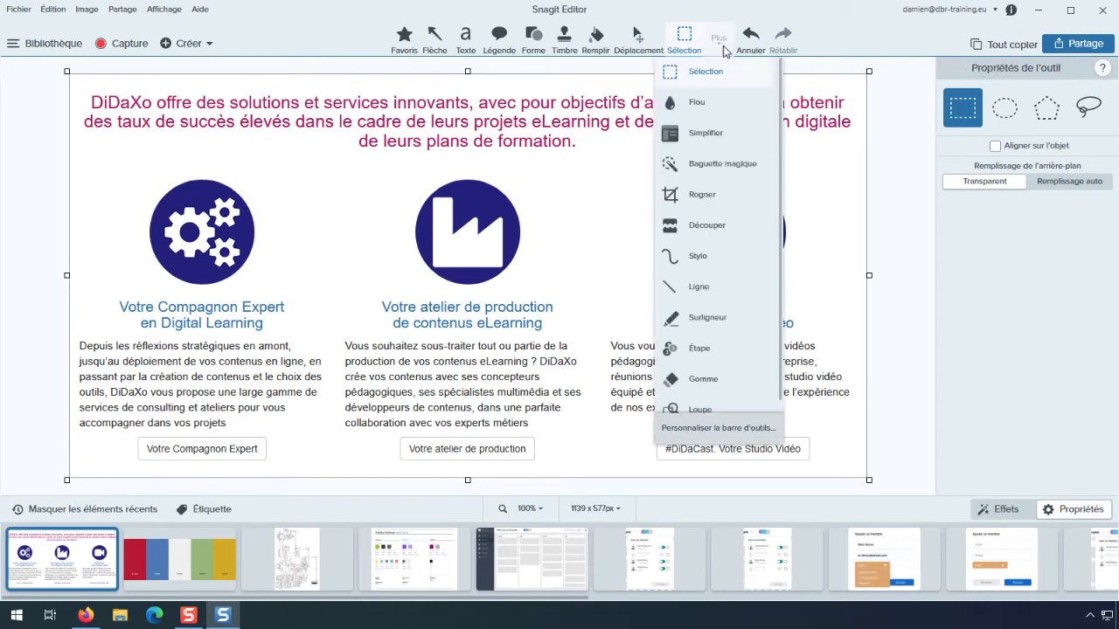
left_click(705, 132)
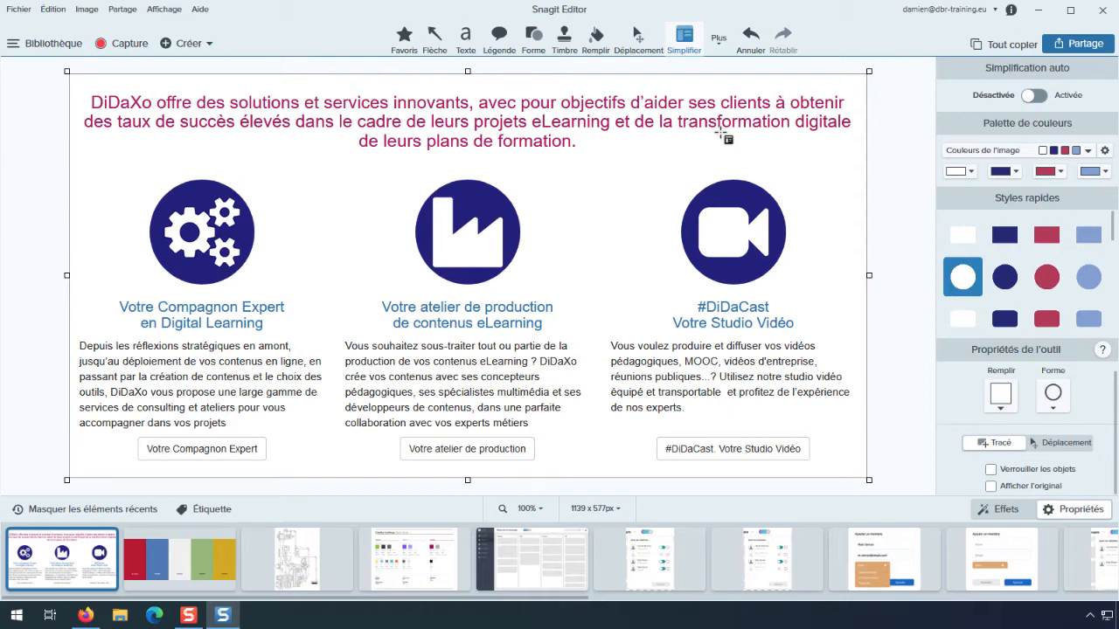
left_click(1035, 95)
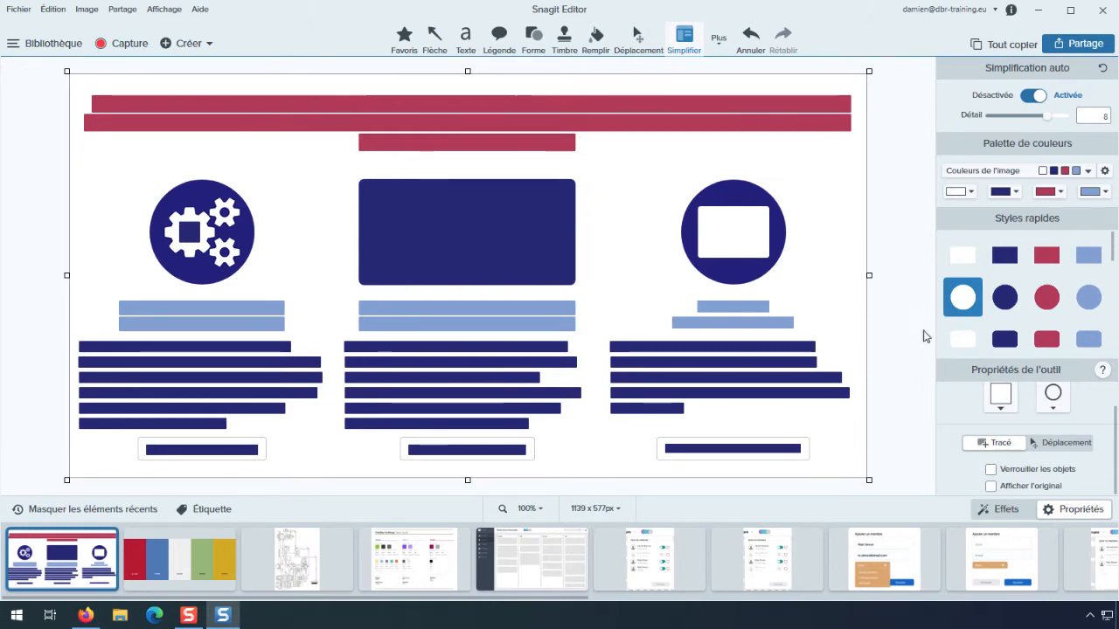
left_click(991, 486)
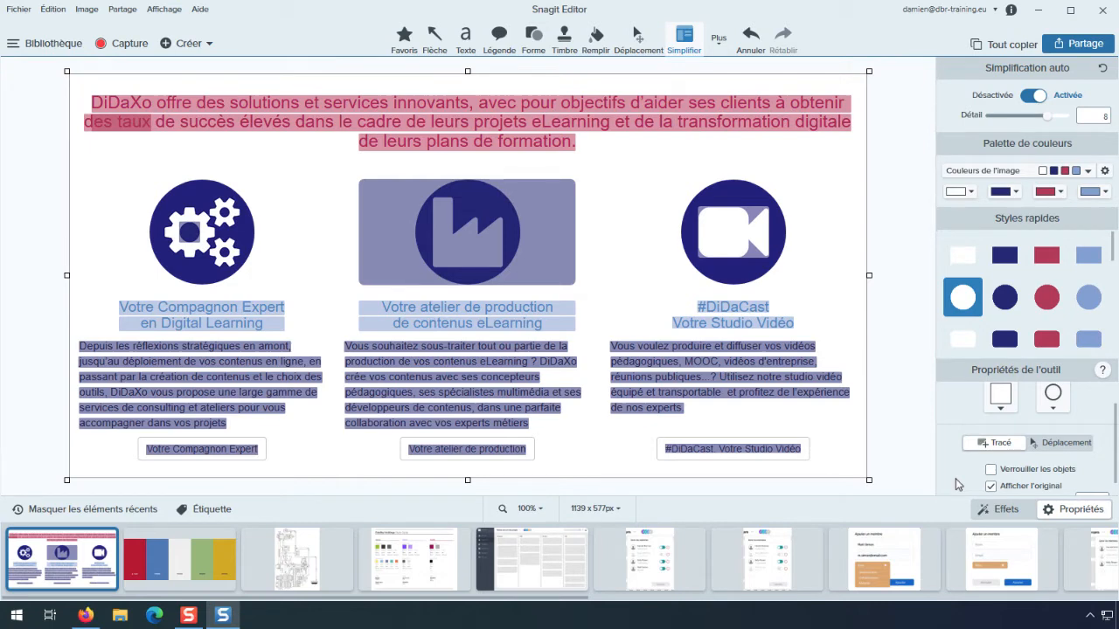
left_click(991, 487)
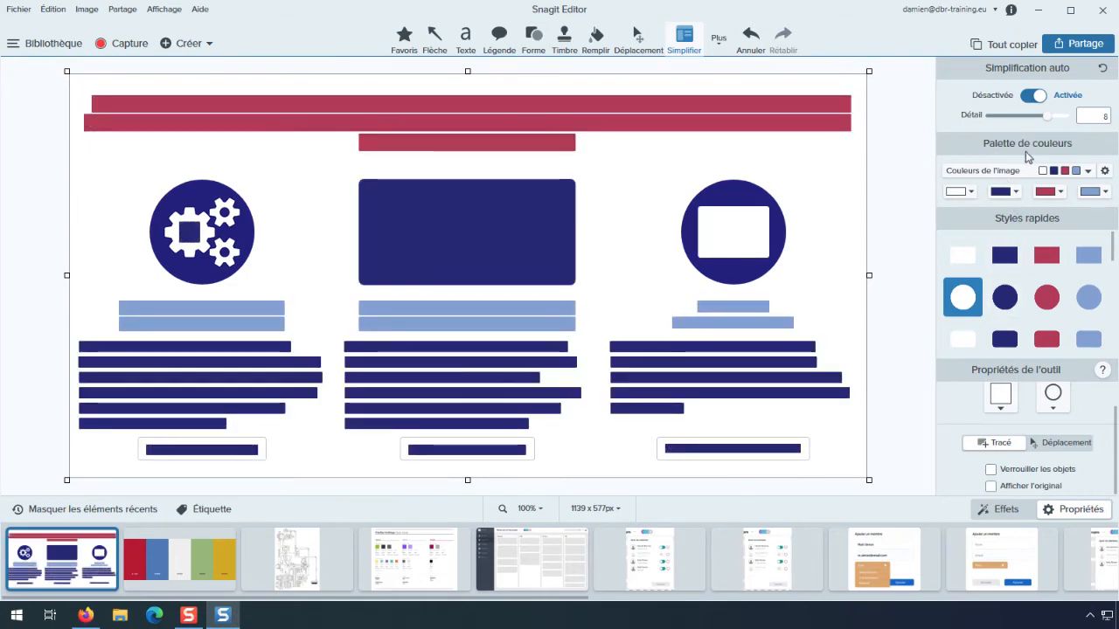
Preview the light grey and dark grey palettes on the simplified capture, and return to the image colours
left_click(1088, 171)
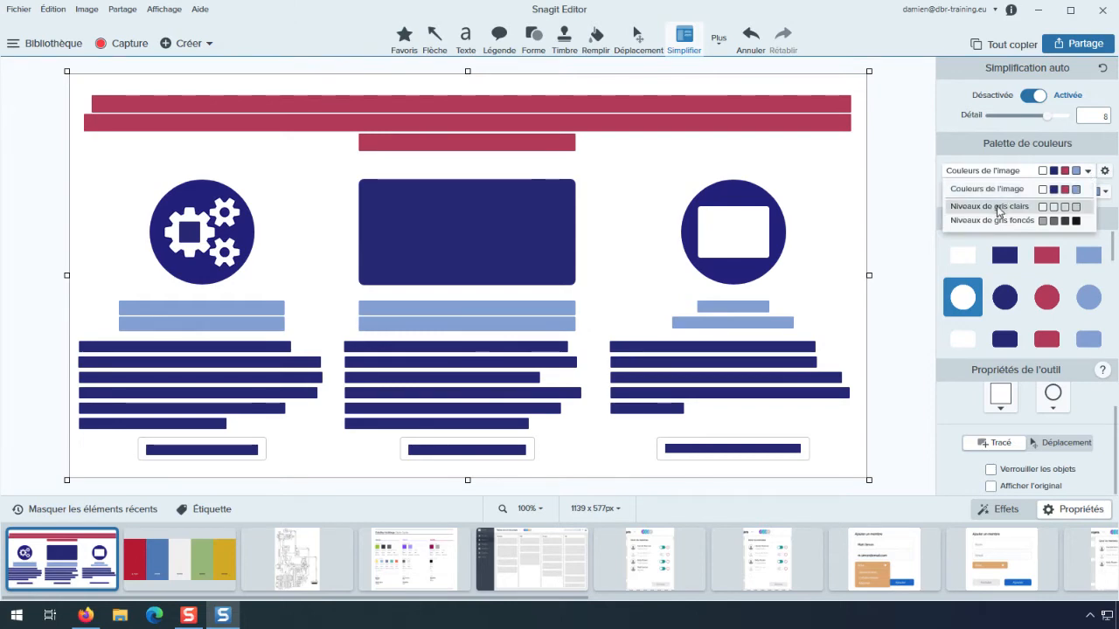
left_click(997, 207)
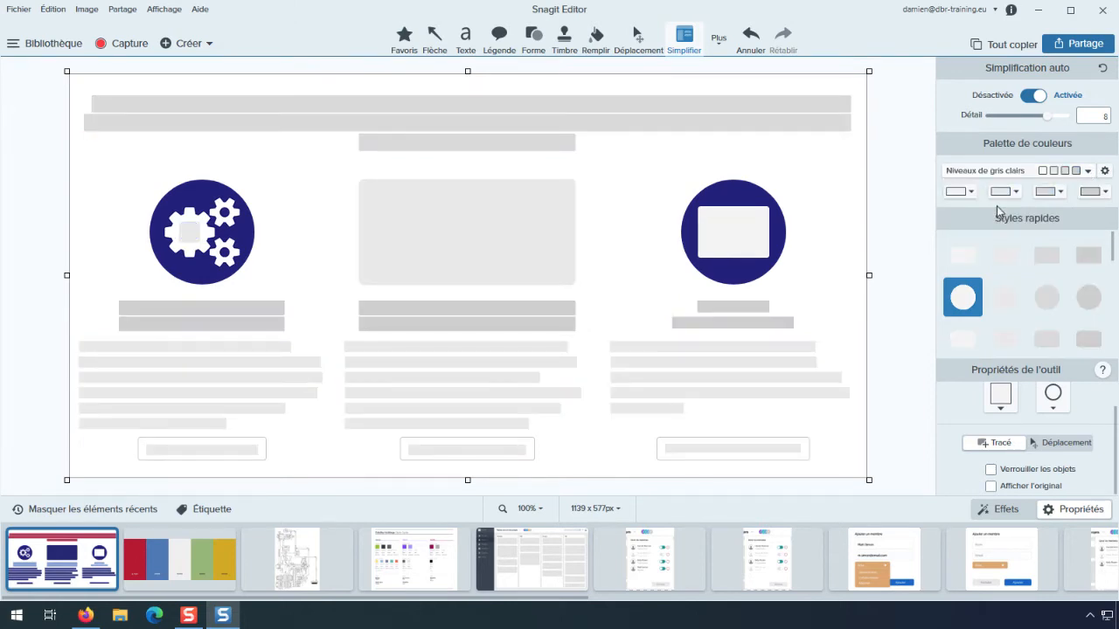
left_click(1088, 171)
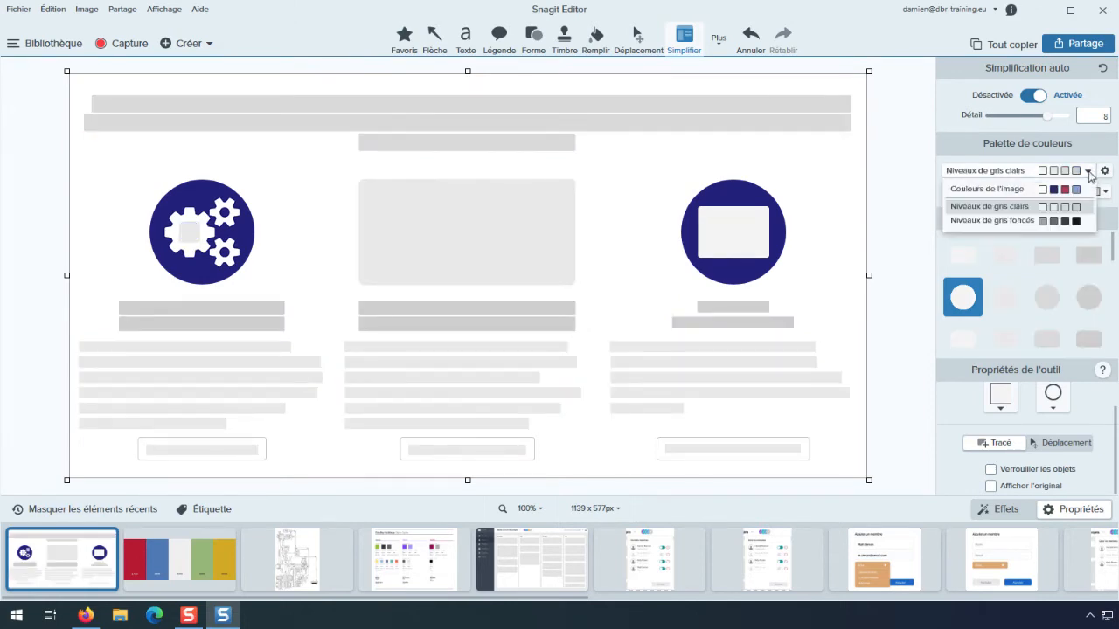
left_click(1002, 223)
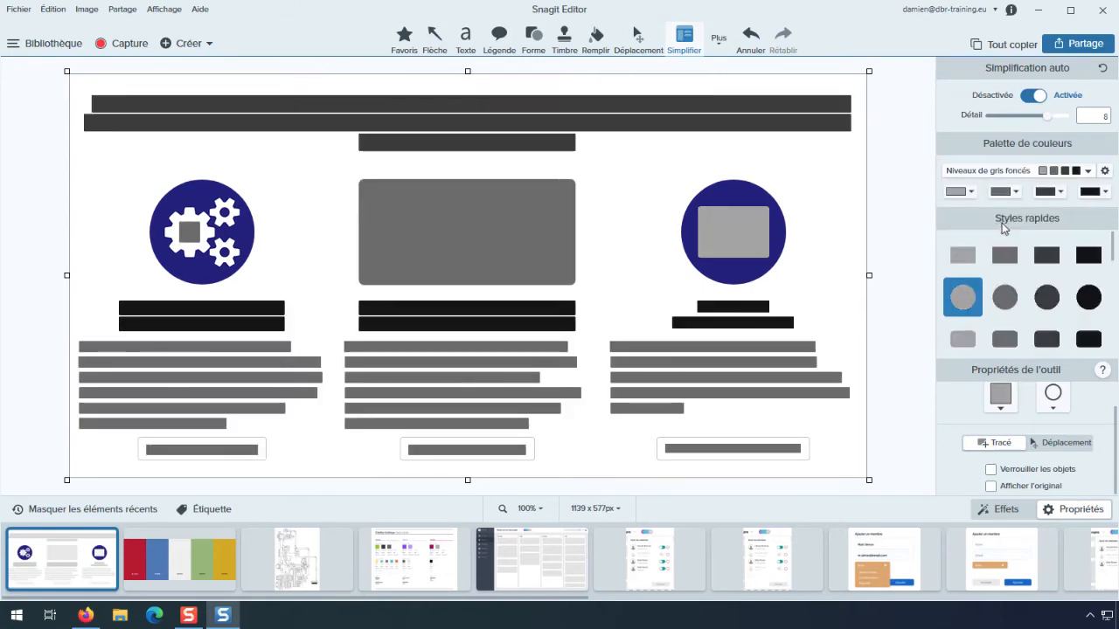
left_click(1088, 171)
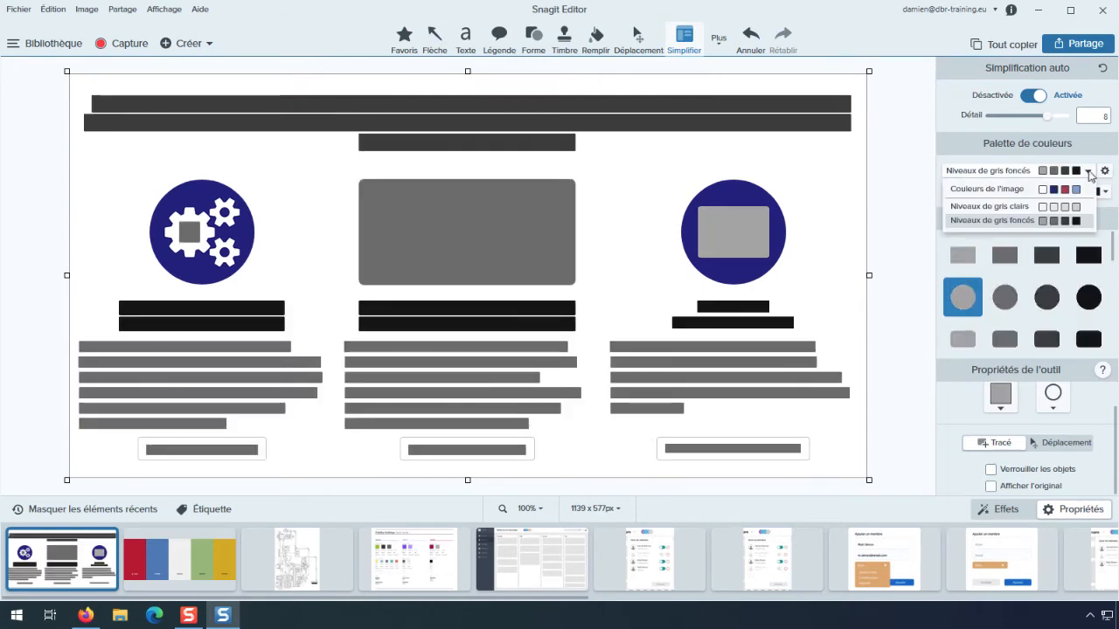
left_click(994, 190)
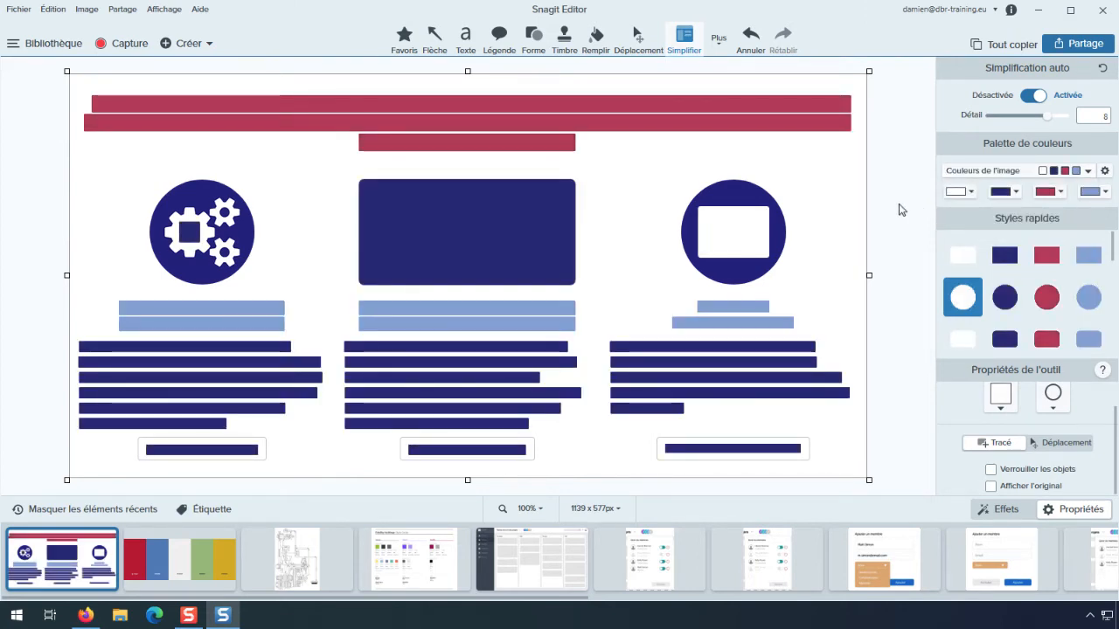
Save the current image colours as a new palette named DiDaXo and check that it is available among the palettes
left_click(972, 194)
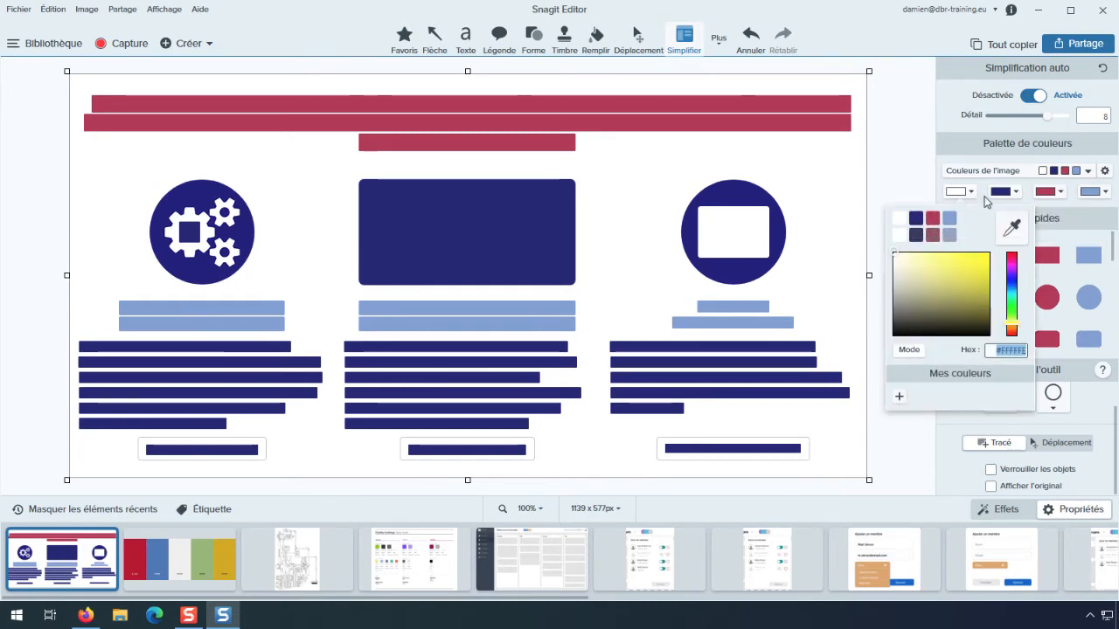
left_click(986, 202)
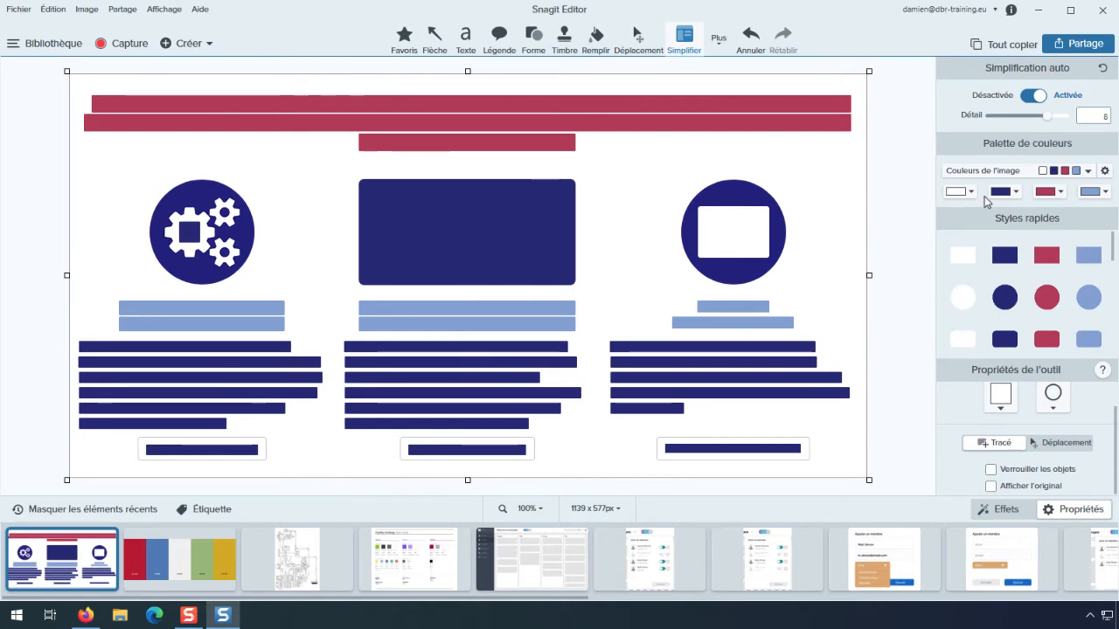
left_click(1105, 171)
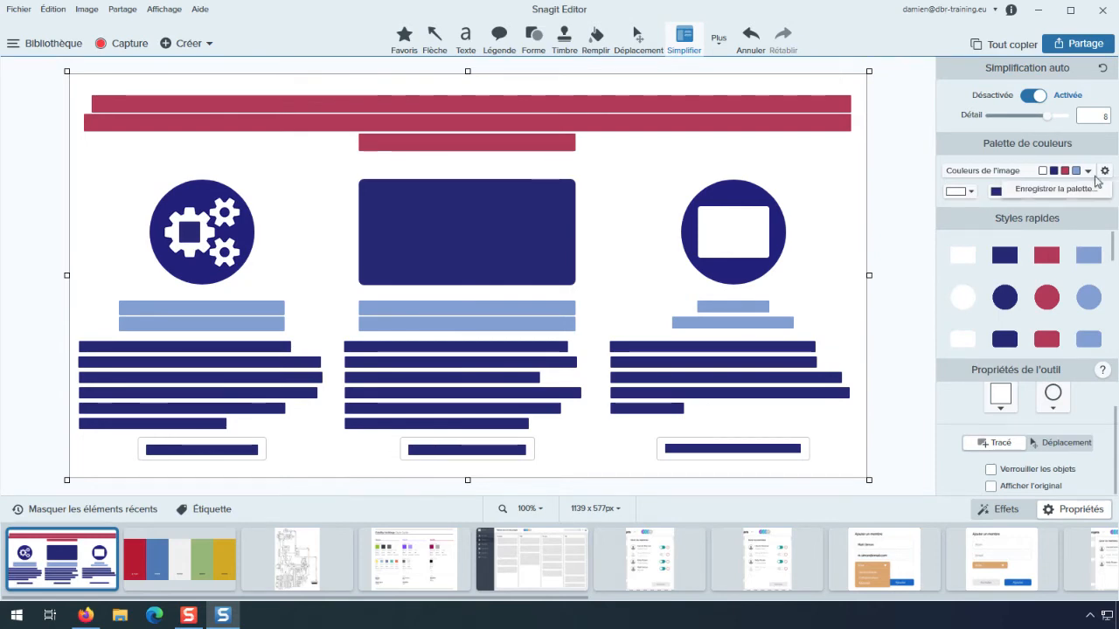
left_click(1058, 189)
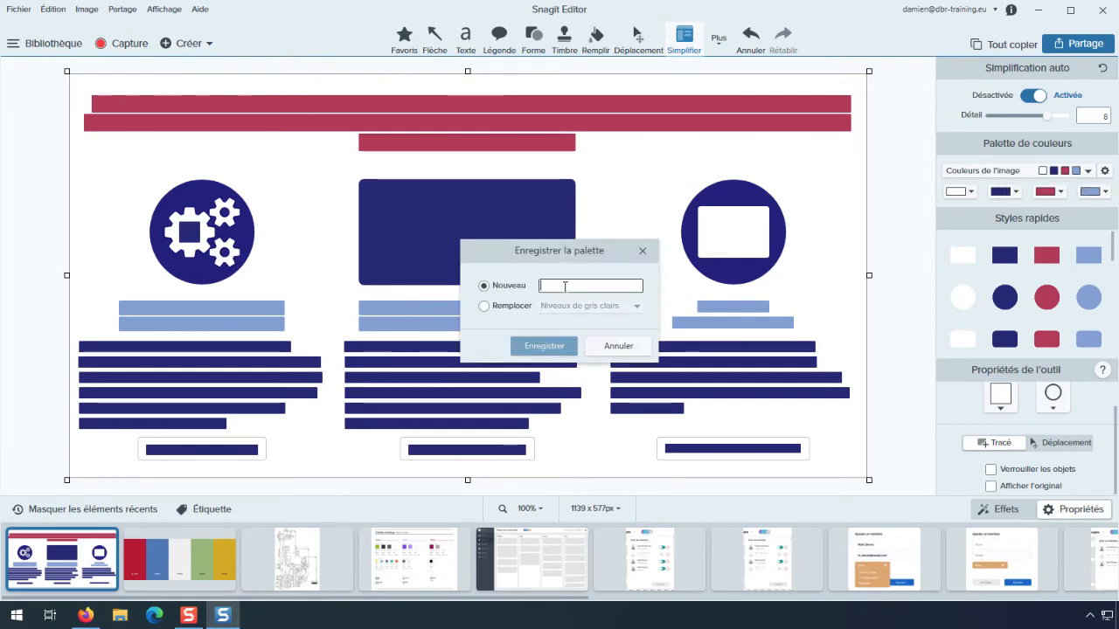
type("DiDaXo")
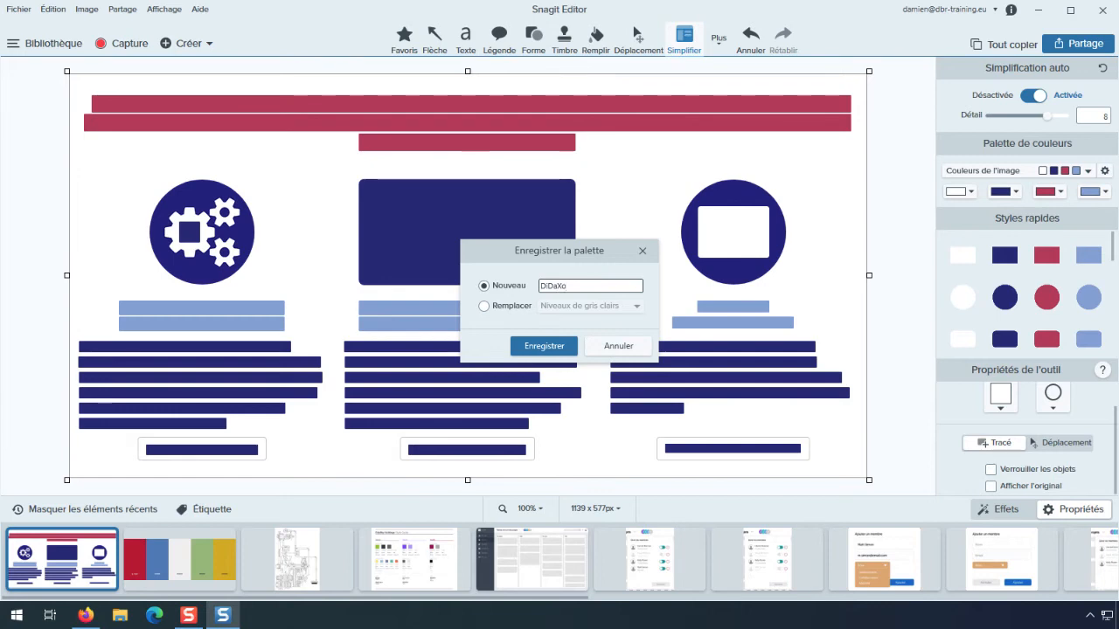
left_click(535, 344)
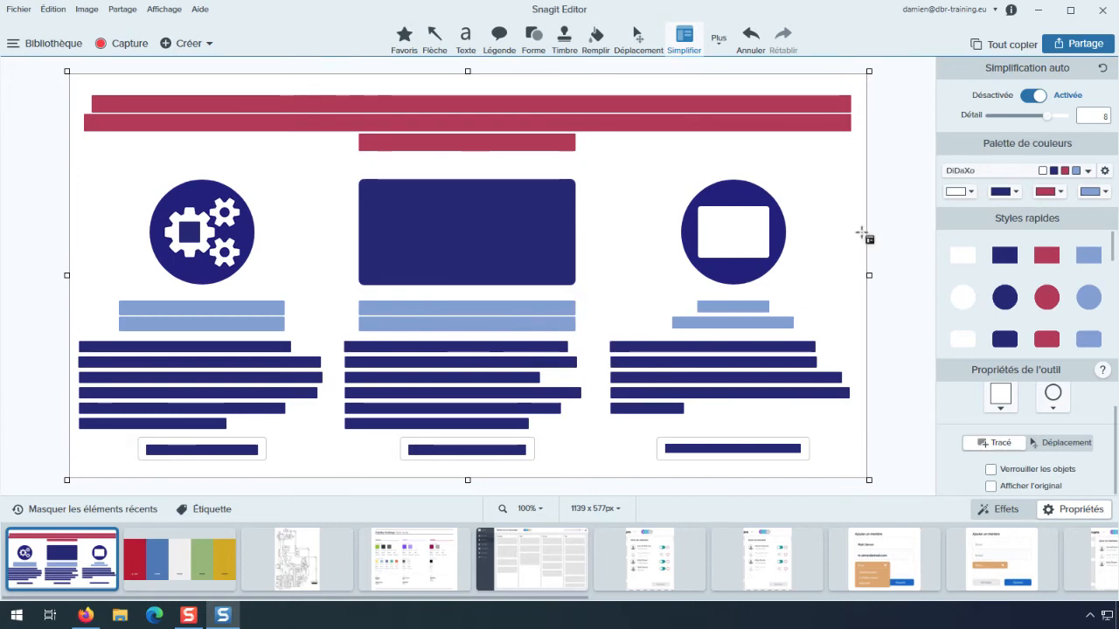
left_click(1087, 170)
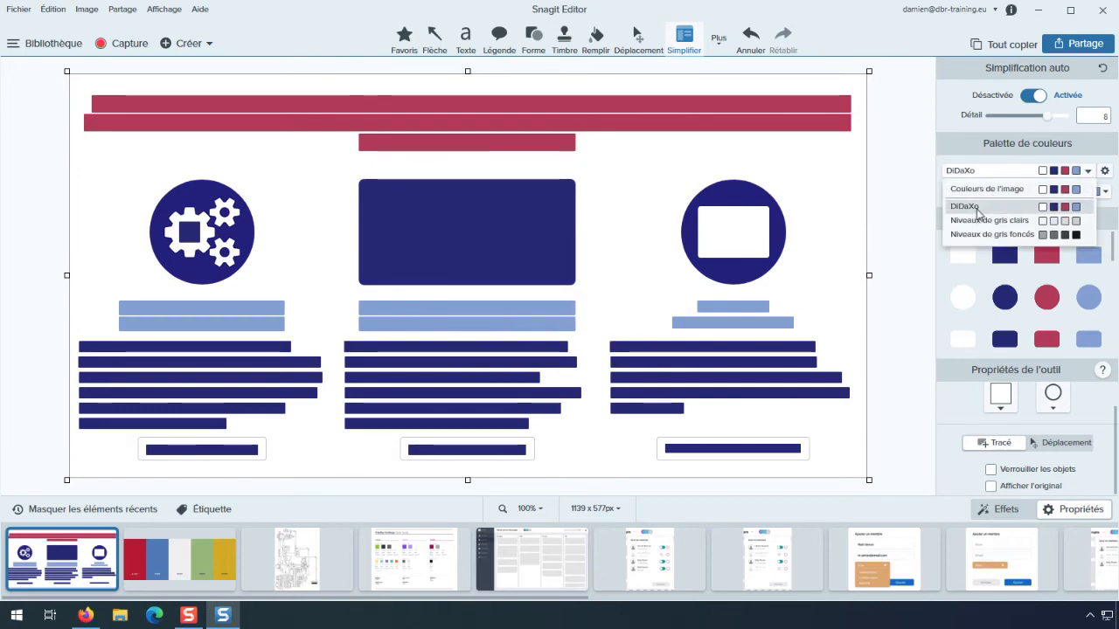
left_click(895, 213)
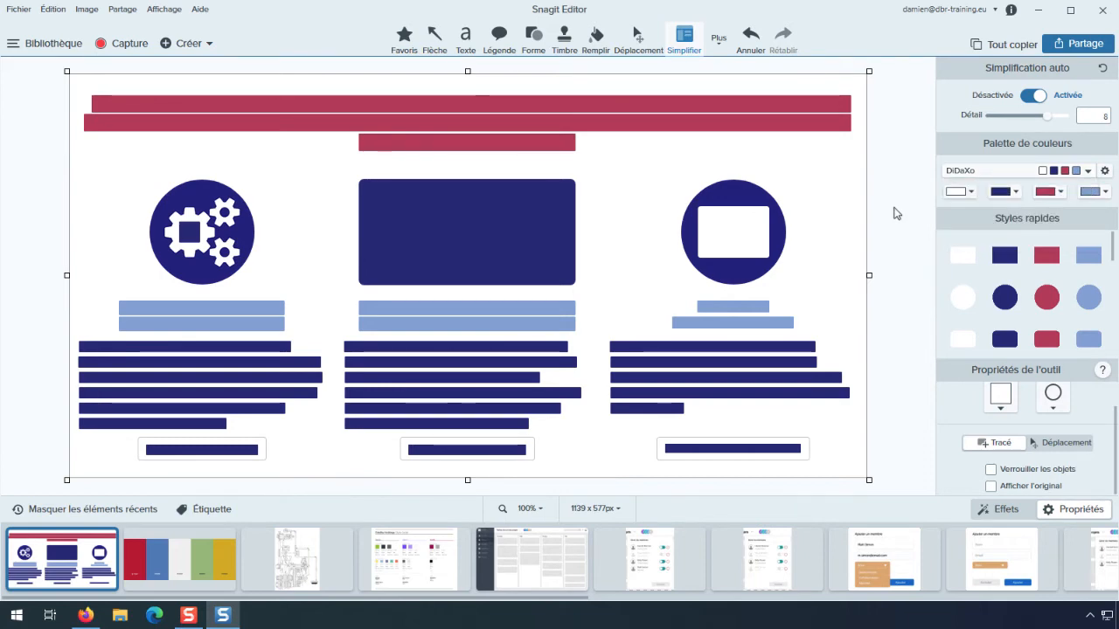
Switch to Firefox and capture the didaxo.be page region containing the training partner and solutions reseller blocks with Snagit
left_click(96, 614)
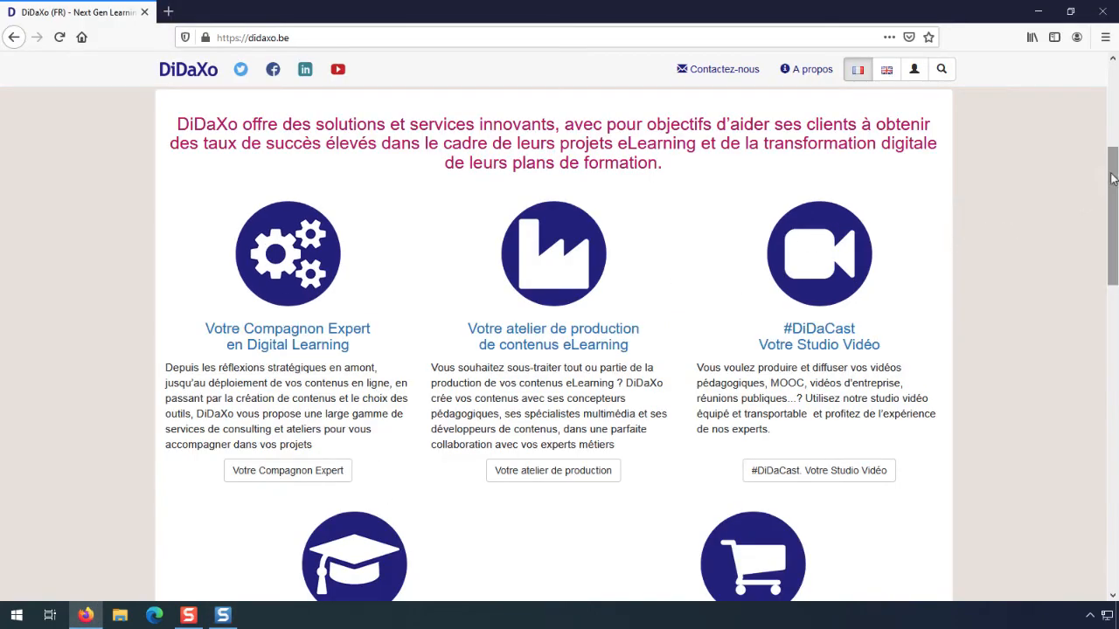
left_click_drag(1111, 180, 1110, 251)
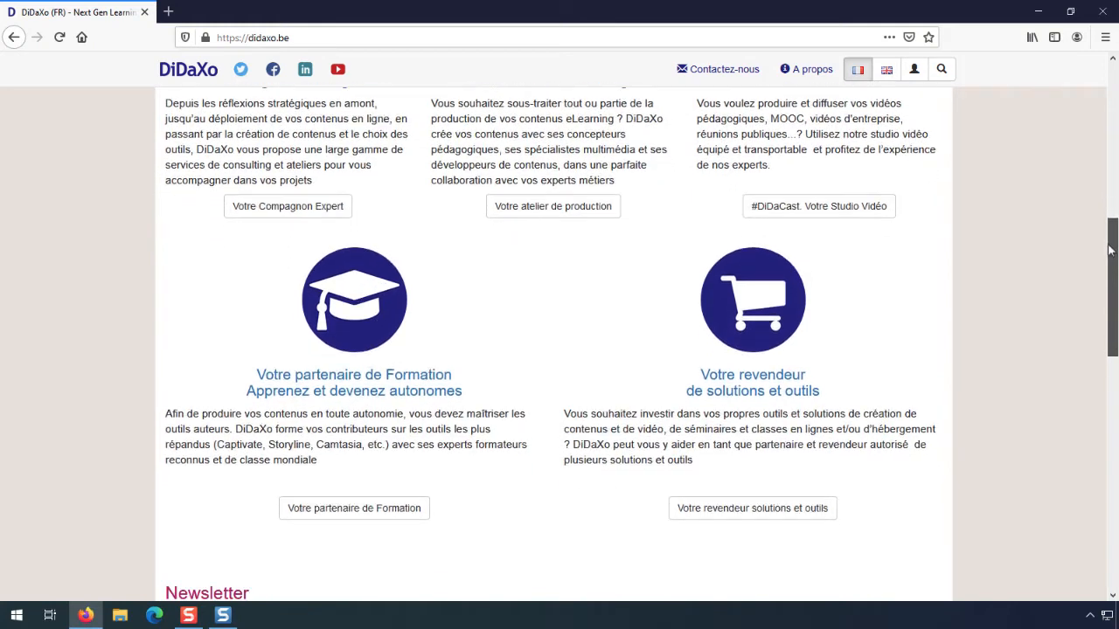
left_click(188, 615)
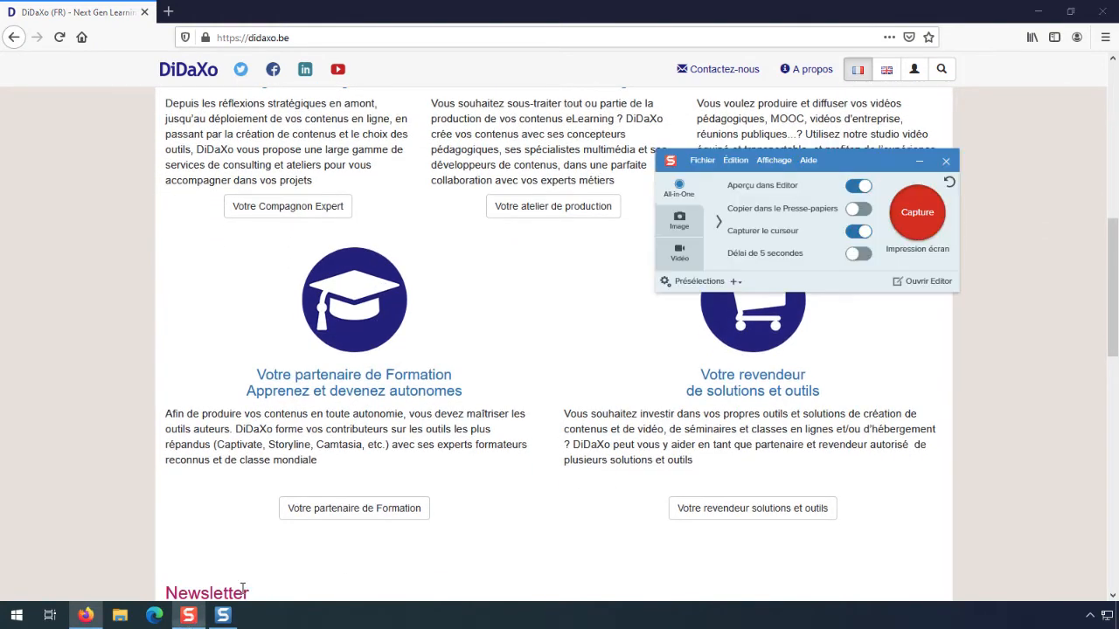
left_click(917, 212)
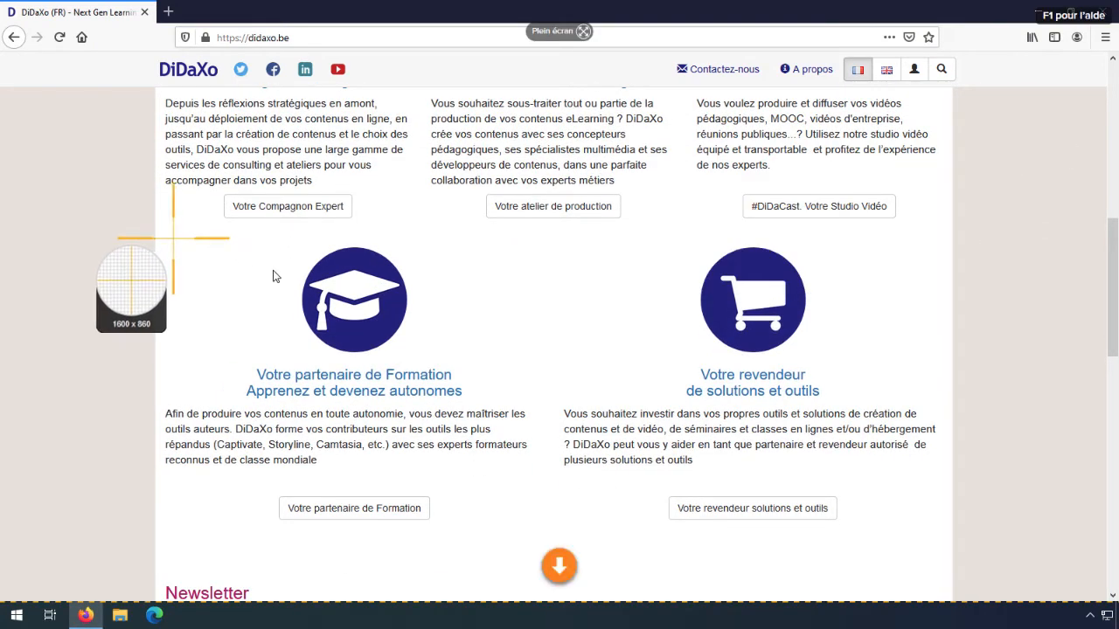
left_click_drag(156, 228, 952, 551)
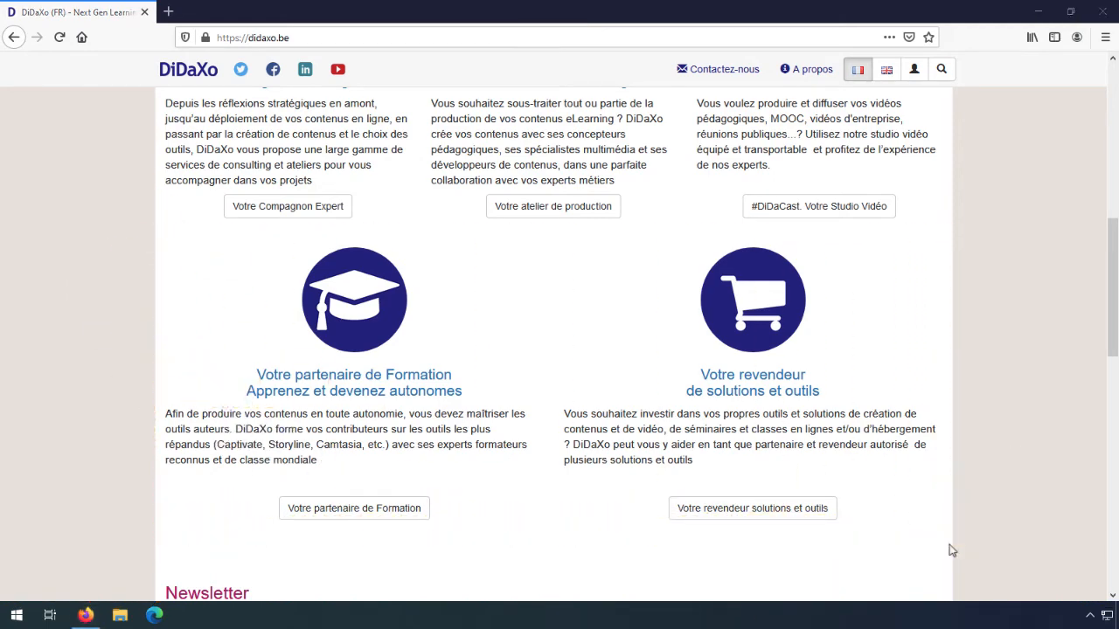
Delete the captured mouse cursor beside the graduation cap icon in the new capture
left_click(374, 201)
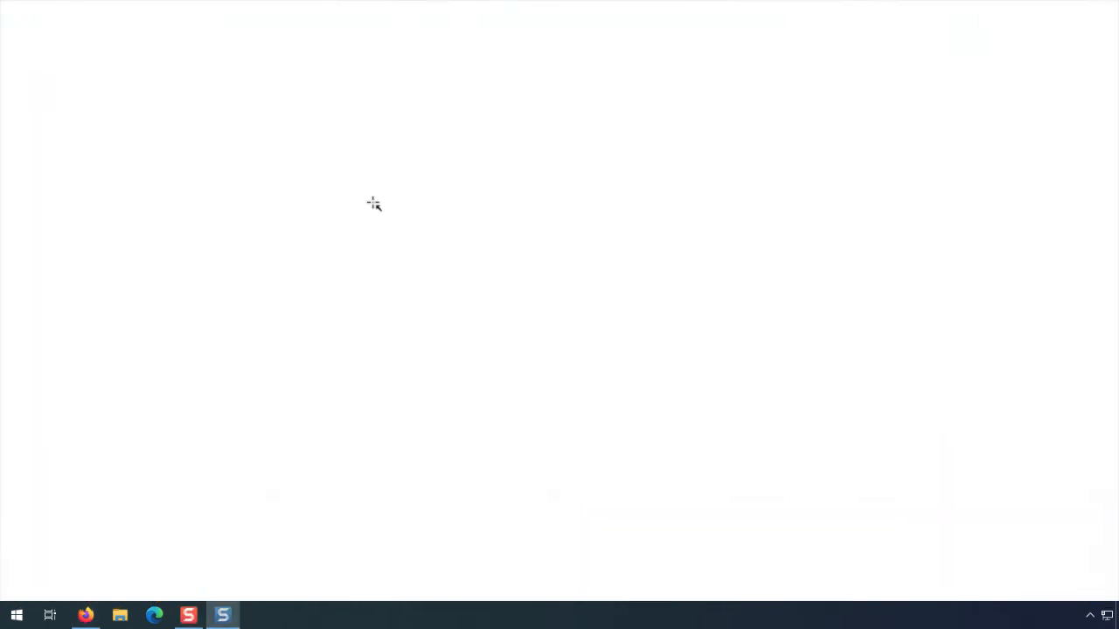
left_click(194, 170)
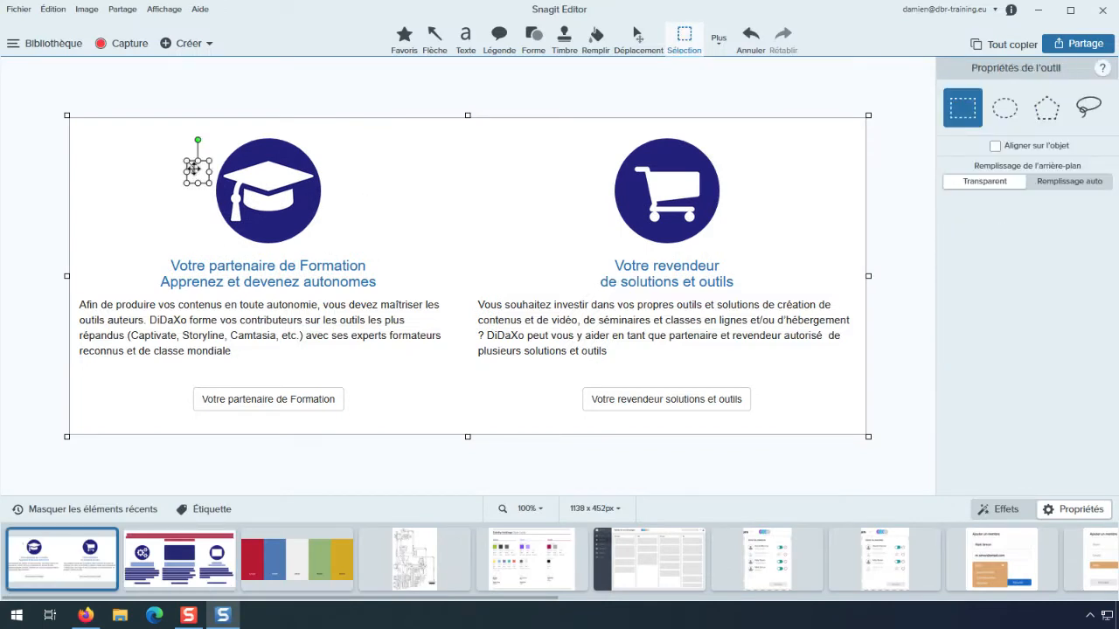
key("Delete")
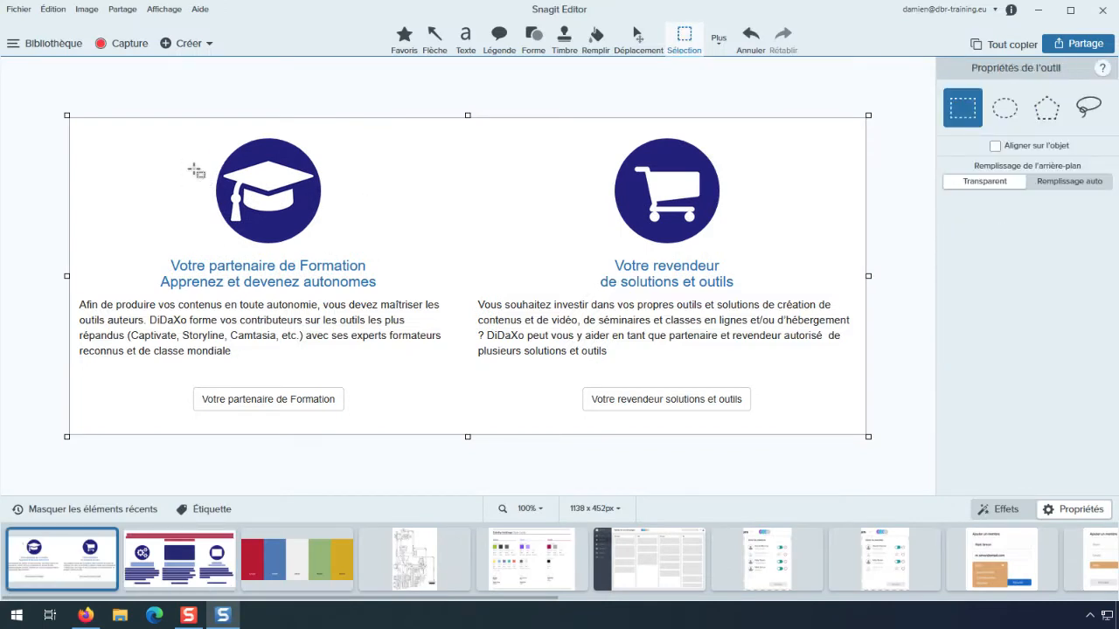
Simplify the new capture automatically and apply the DiDaXo colour palette to it
left_click(718, 46)
left_click(719, 128)
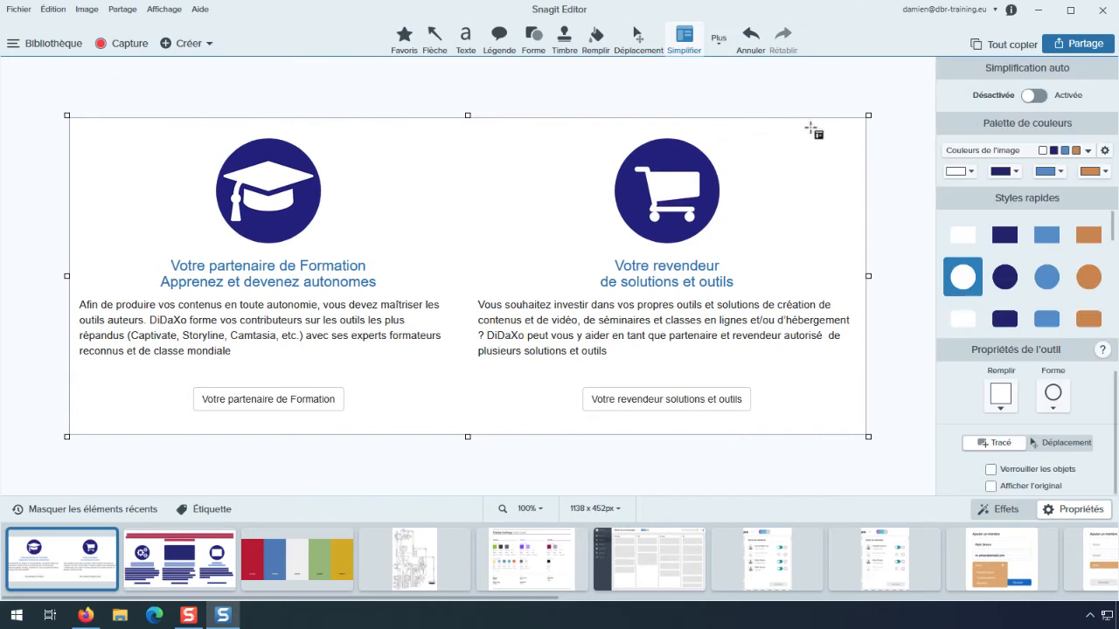
left_click(1035, 97)
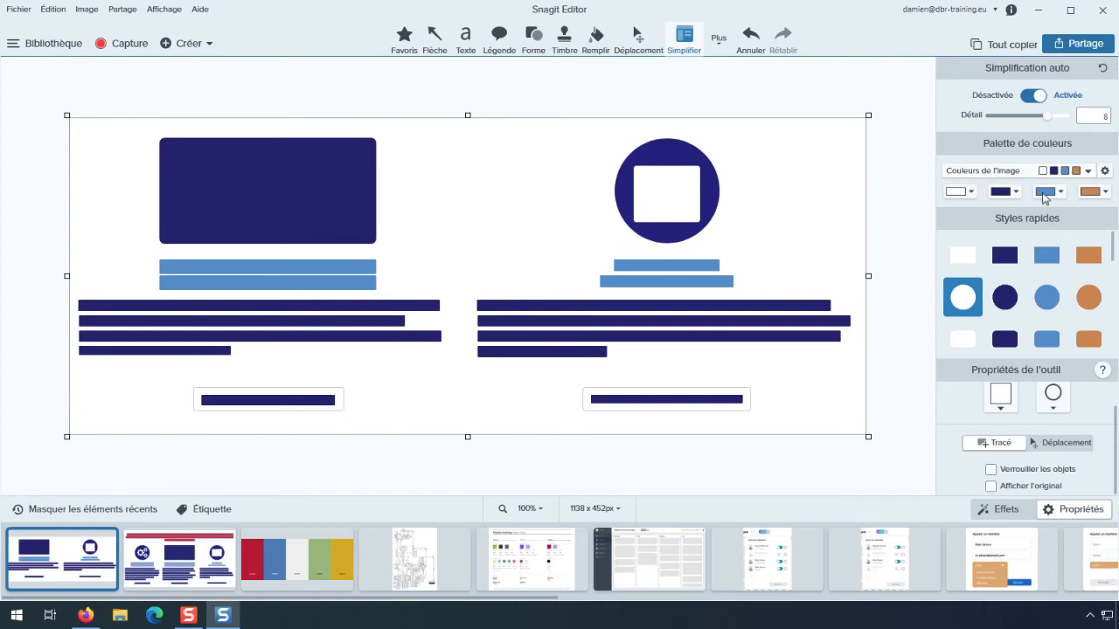
left_click(1088, 172)
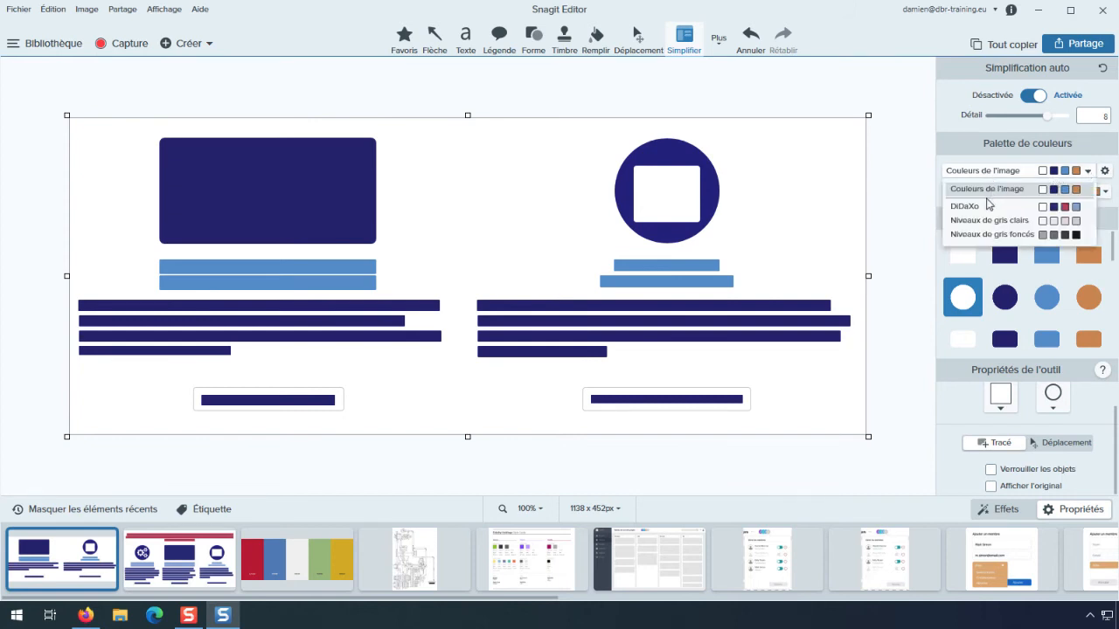
left_click(986, 206)
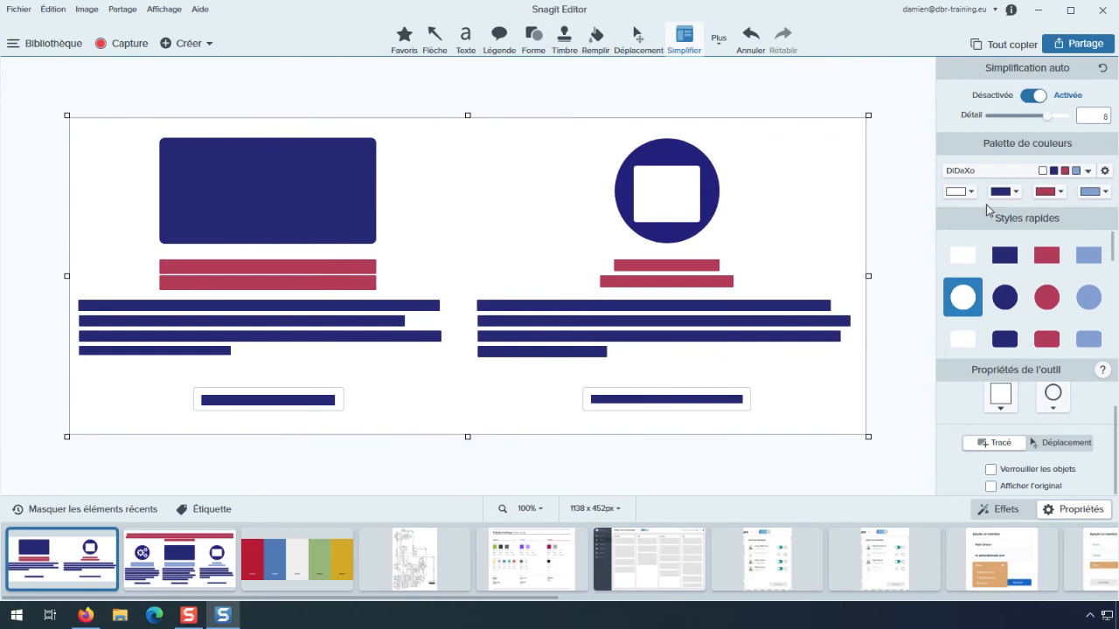
Delete the white rectangle covering the shopping cart and the dark blue rectangle covering the graduation cap icon
left_click(712, 282)
left_click(1066, 445)
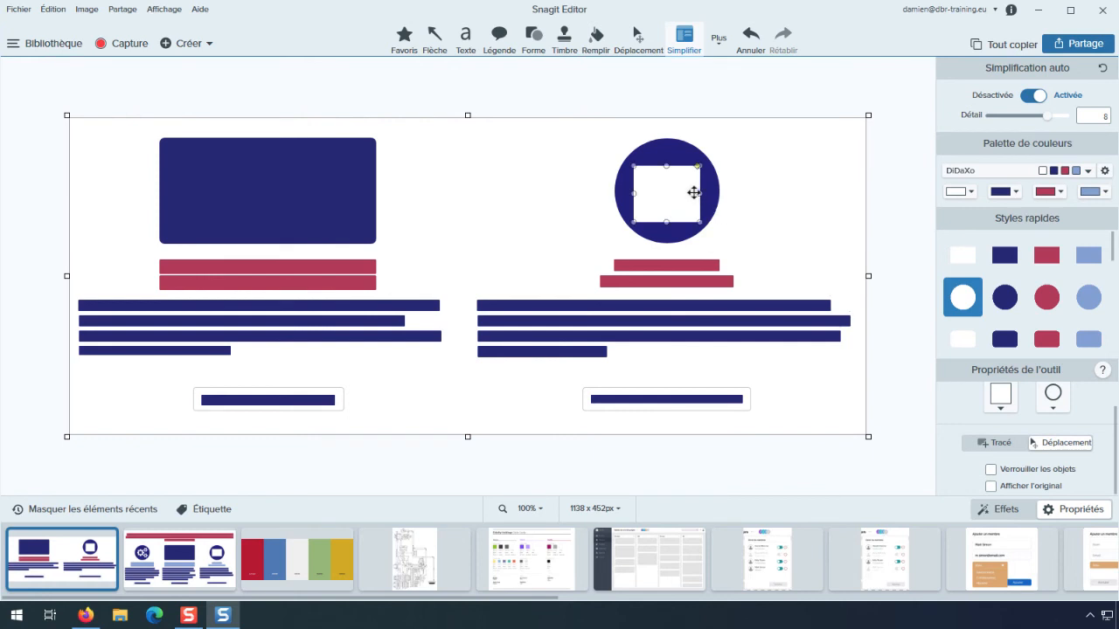
left_click(693, 193)
key("Delete")
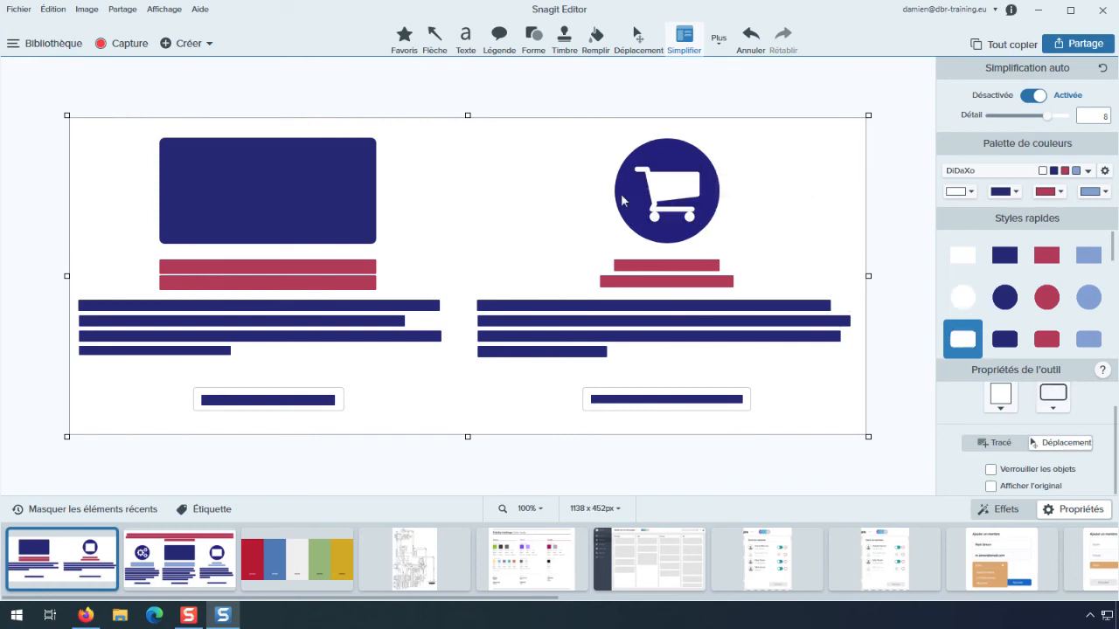
left_click(351, 183)
key("Delete")
Cover the shopping cart and graduation cap icons with dark blue circles using the matching Simplify quick style
left_click(1004, 297)
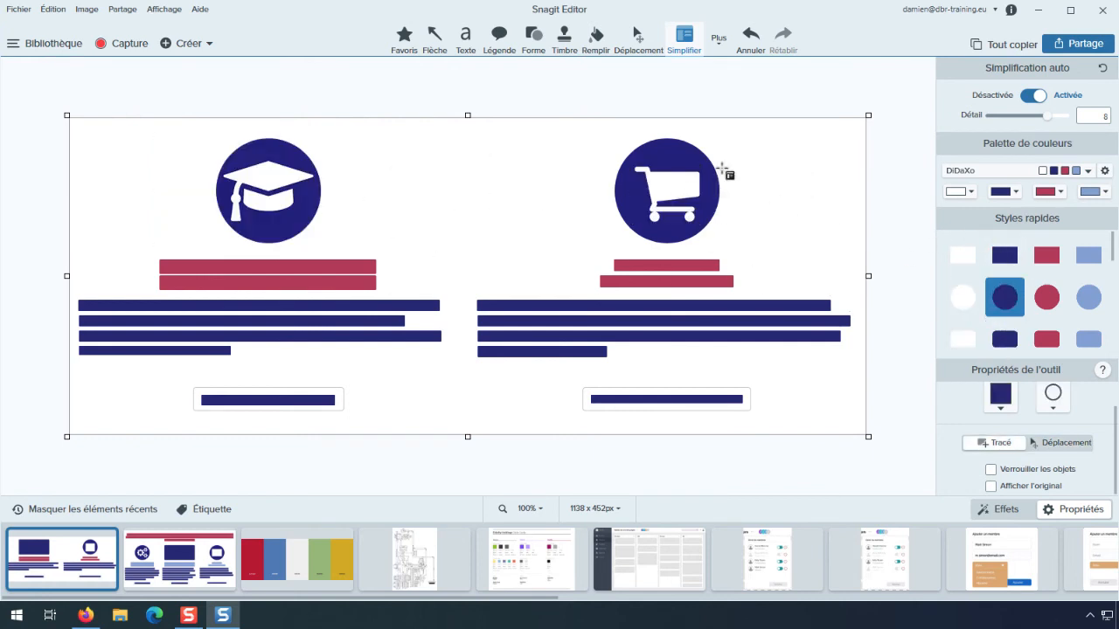
mouse_move(601, 130)
left_mouse_down()
mouse_move(656, 193)
mouse_move(735, 244)
mouse_move(735, 260)
left_mouse_up()
mouse_move(201, 129)
left_mouse_down()
mouse_move(362, 250)
mouse_move(337, 259)
left_mouse_up()
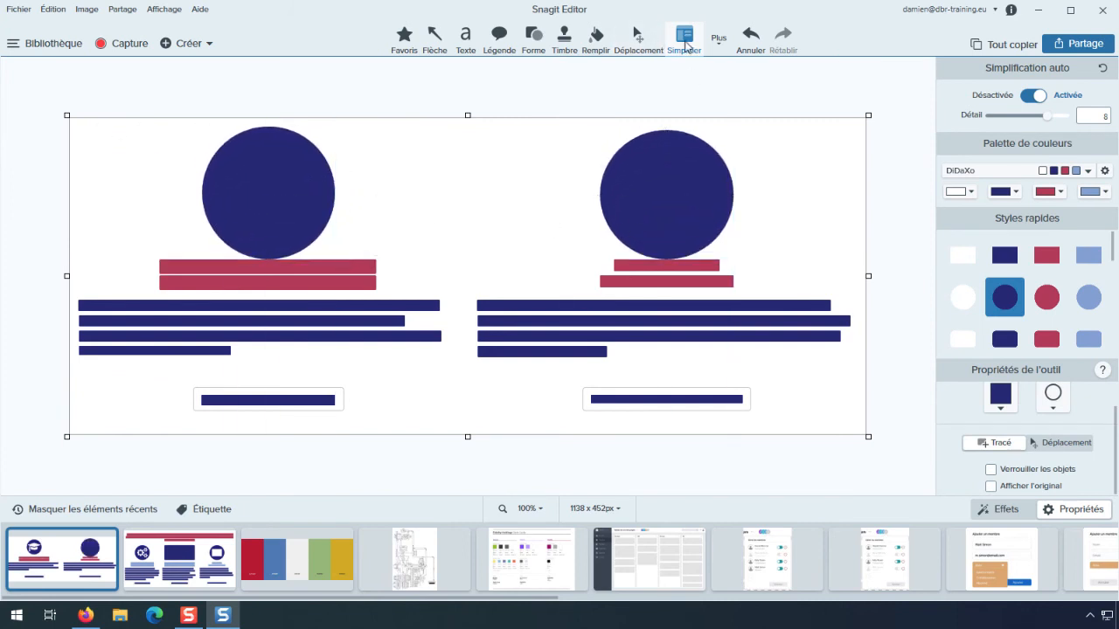